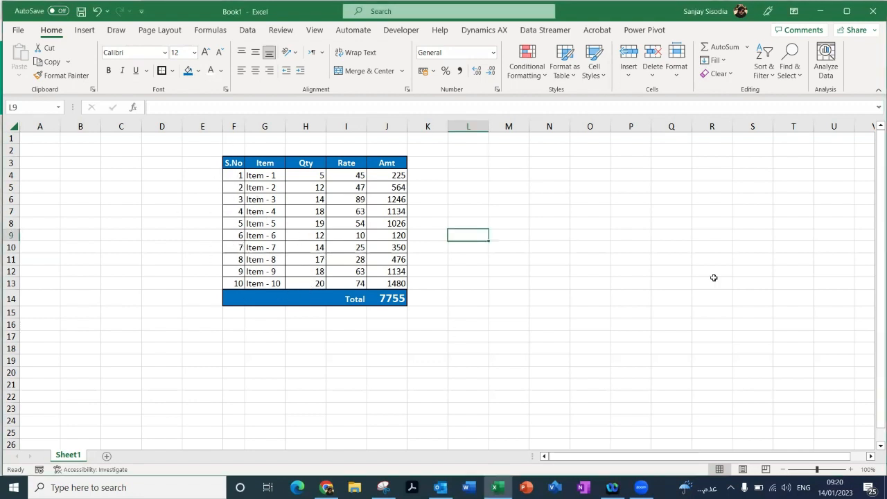
Step: Open the ribbon customization options and list All Commands as the available commands
left_click(18, 31)
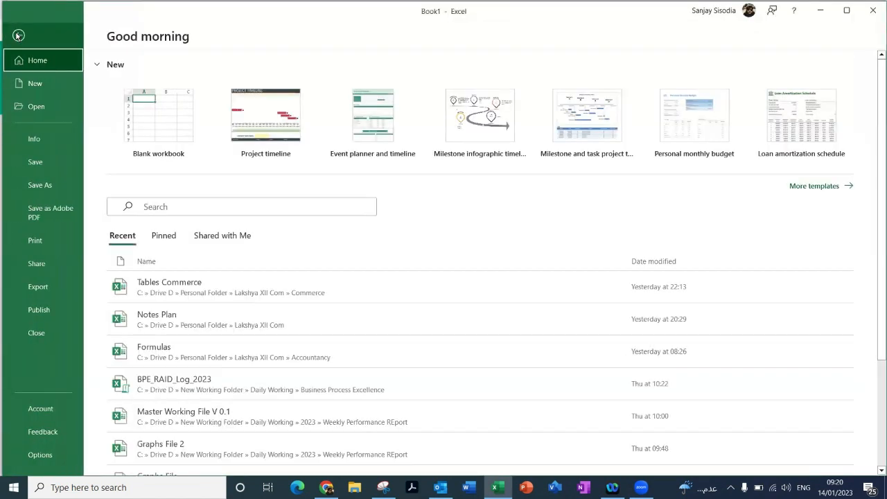
left_click(47, 456)
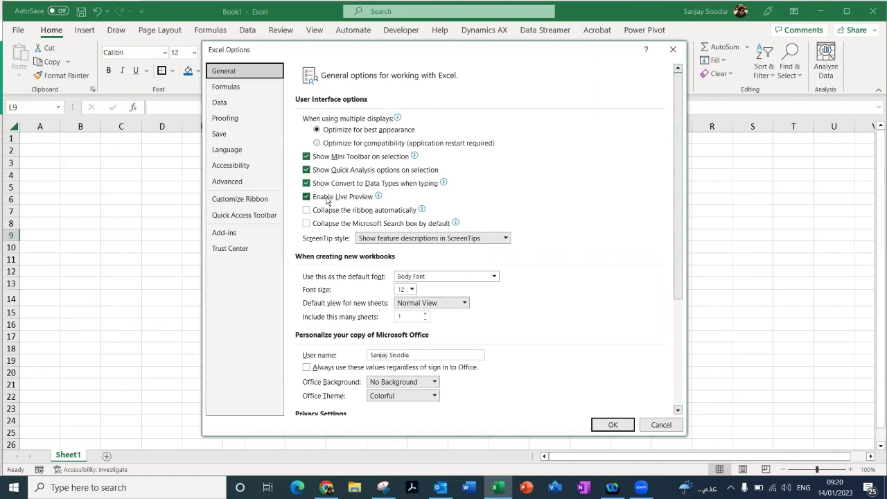
left_click(246, 202)
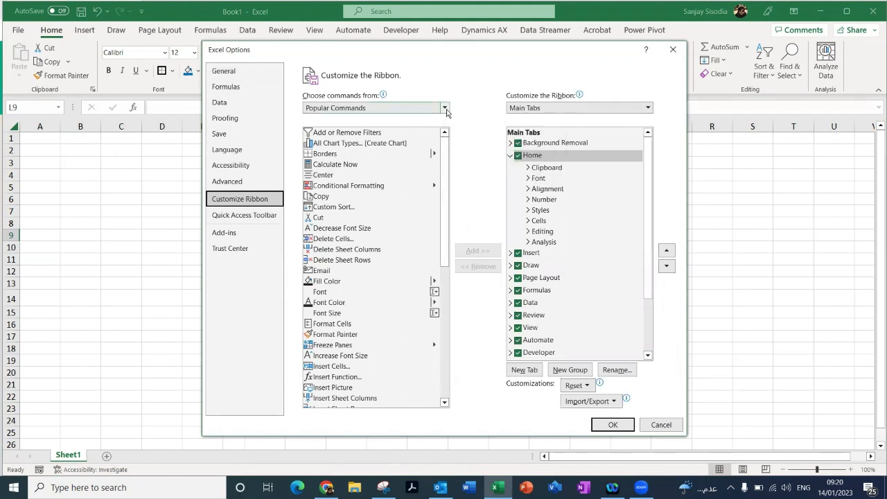
left_click(444, 109)
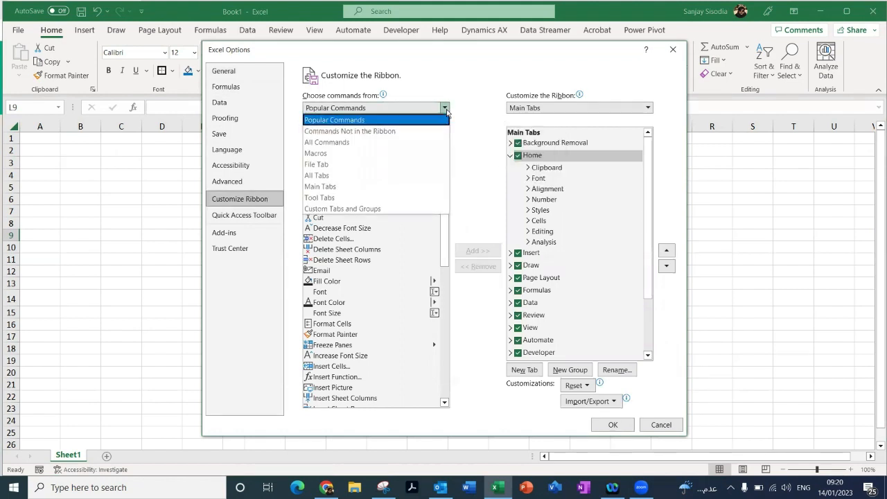
left_click(358, 143)
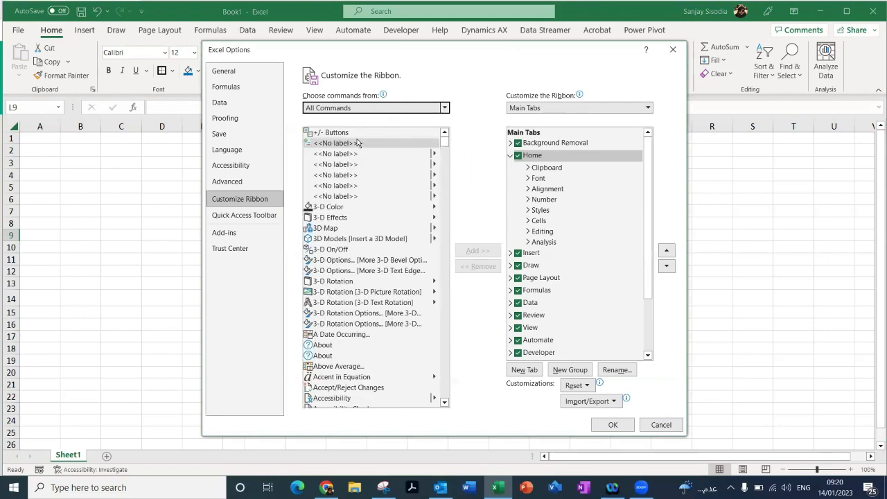
Step: Find the Camera command in the list of all commands and select it
scroll(378, 193, "down", 15)
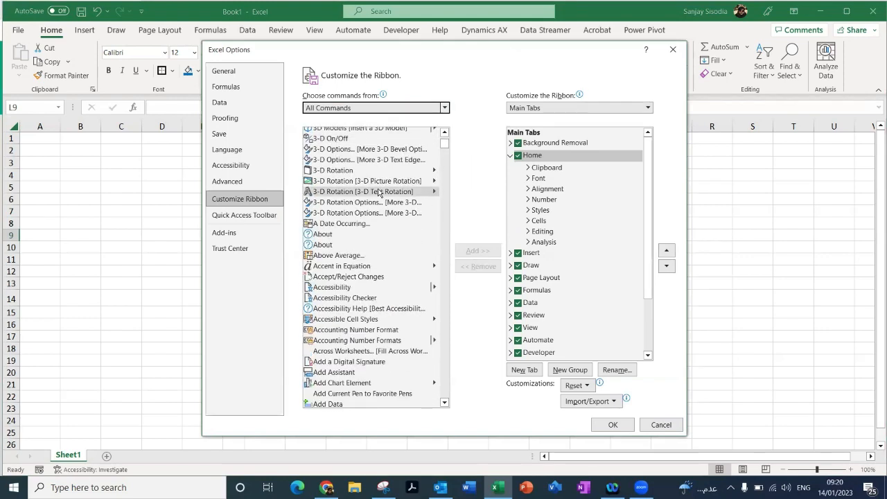
scroll(378, 193, "down", 20)
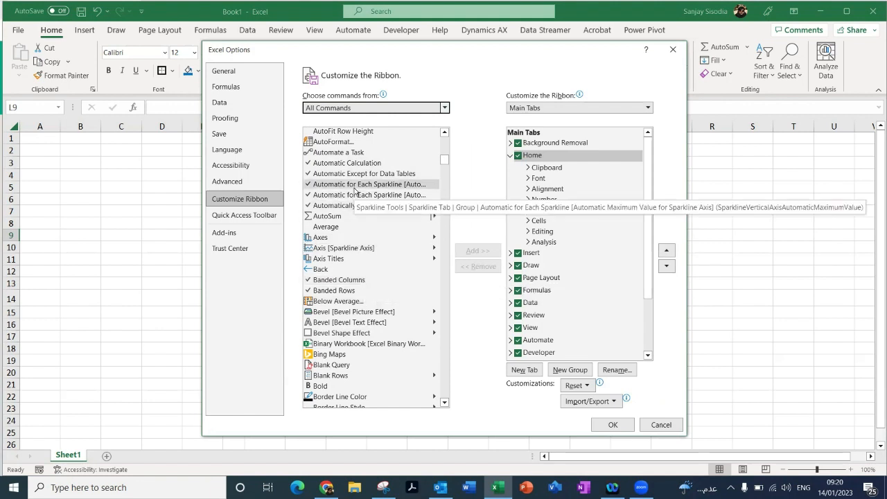
scroll(354, 191, "down", 10)
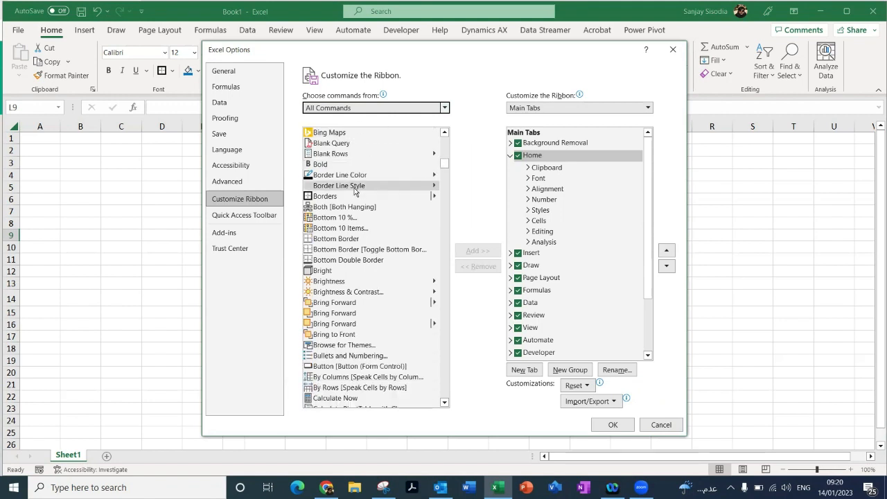
scroll(354, 191, "down", 4)
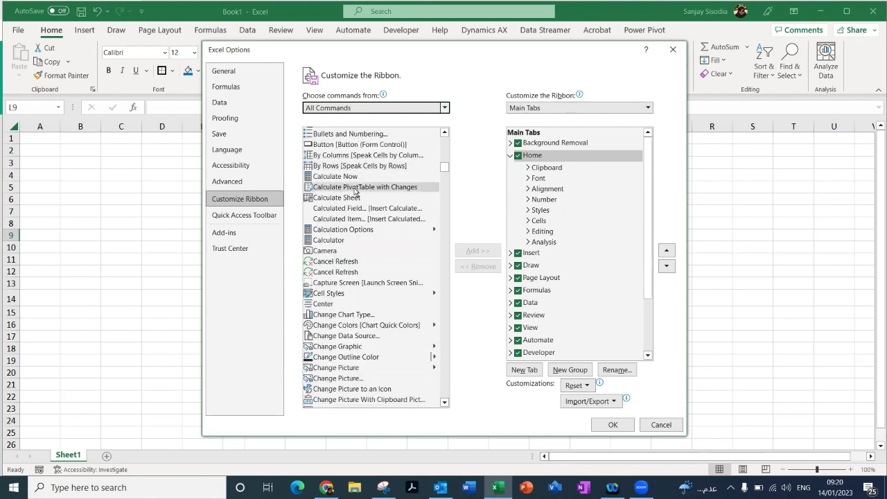
scroll(354, 191, "down", 6)
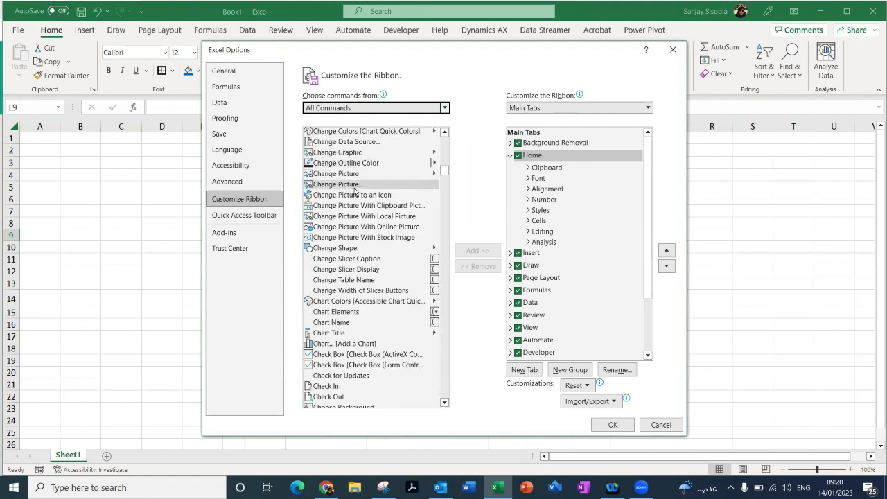
scroll(353, 191, "up", 4)
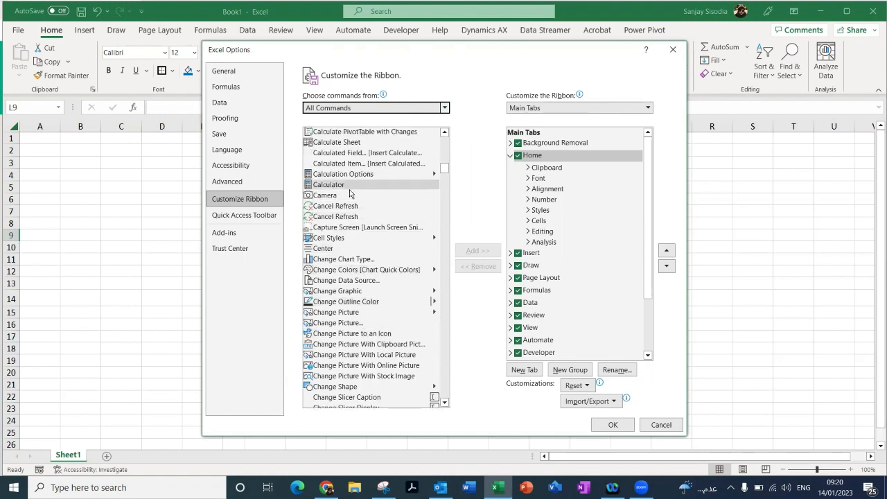
scroll(351, 194, "up", 2)
left_click(355, 250)
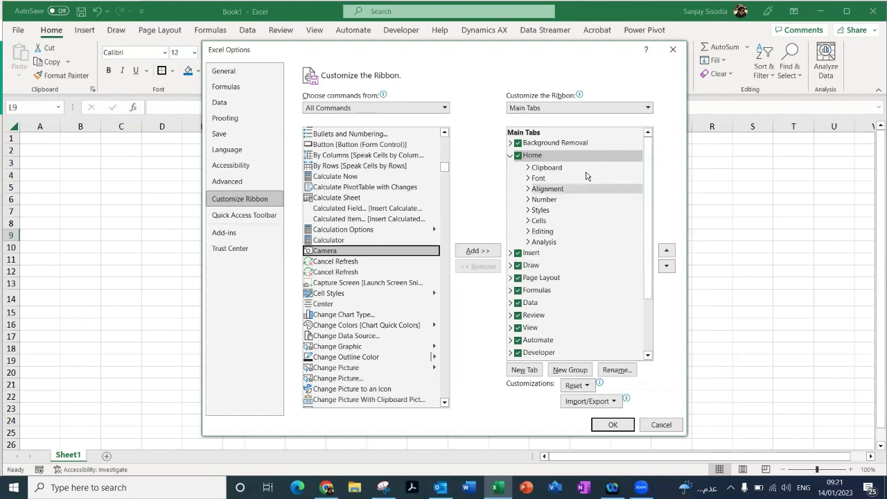
Step: Create a new custom group after the Analysis group in the Home section of the ribbon
left_click(511, 156)
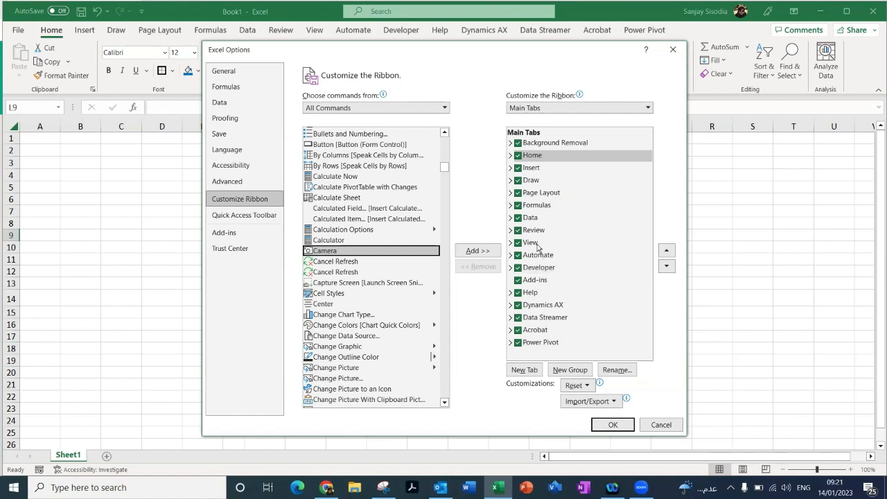
left_click(512, 157)
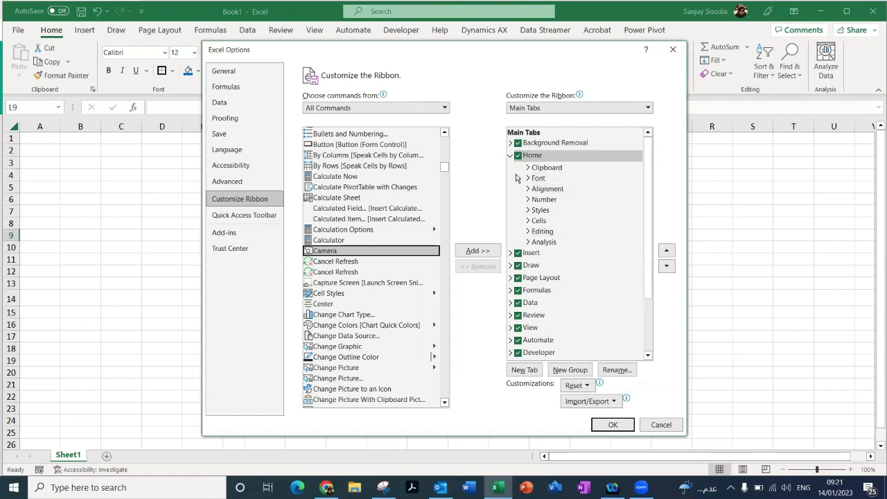
left_click(538, 243)
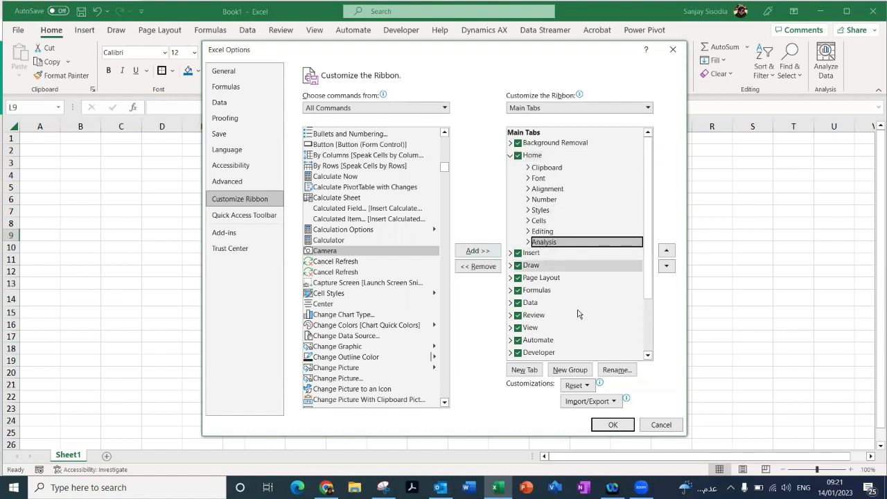
left_click(560, 372)
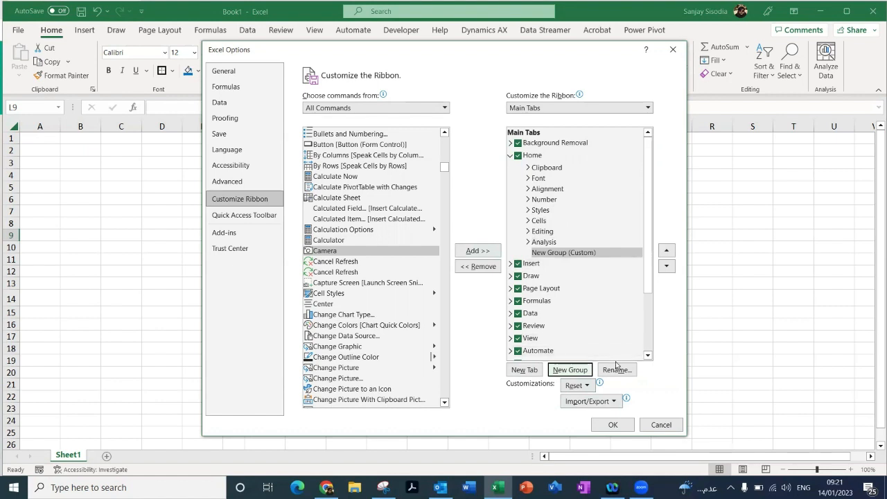
Step: Rename the new custom group as Camera and give it the smiley face symbol
left_click(580, 253)
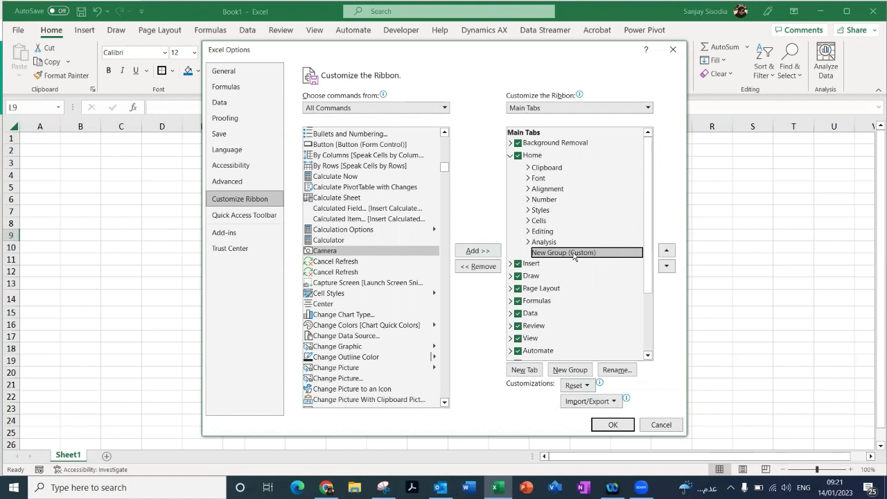
left_click(616, 369)
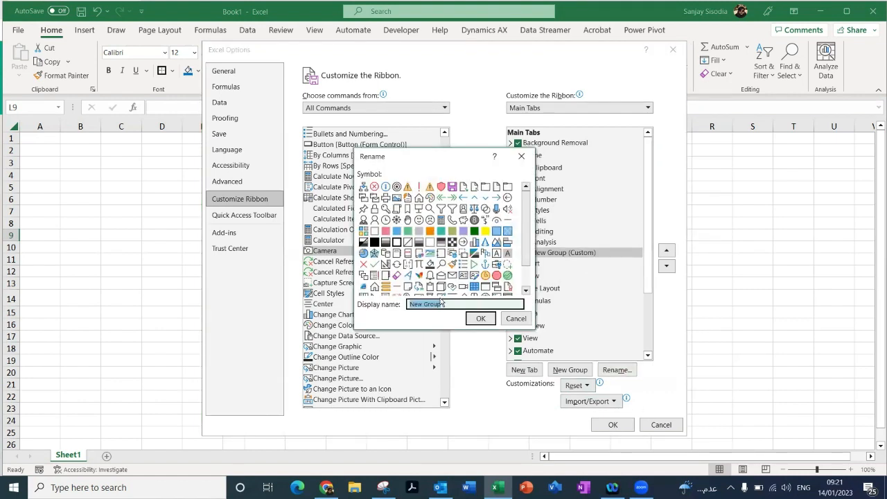
type("Ca")
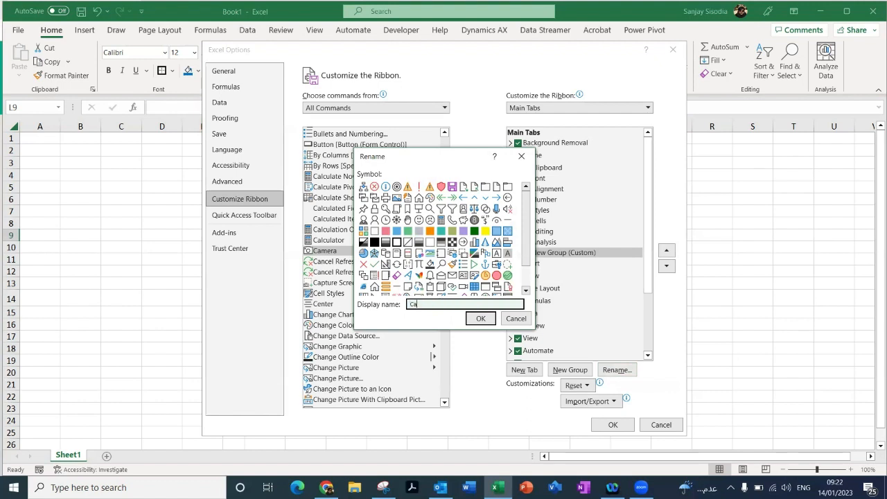
type("mera")
scroll(527, 253, "down", 1)
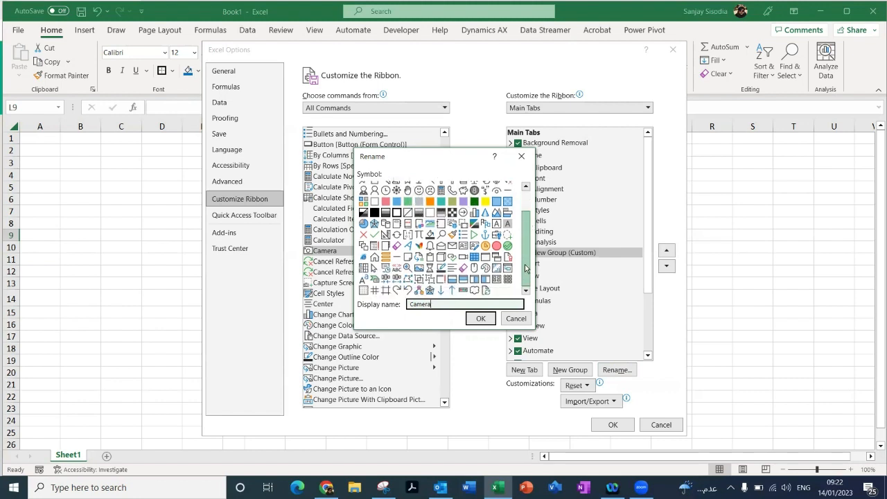
scroll(526, 268, "up", 2)
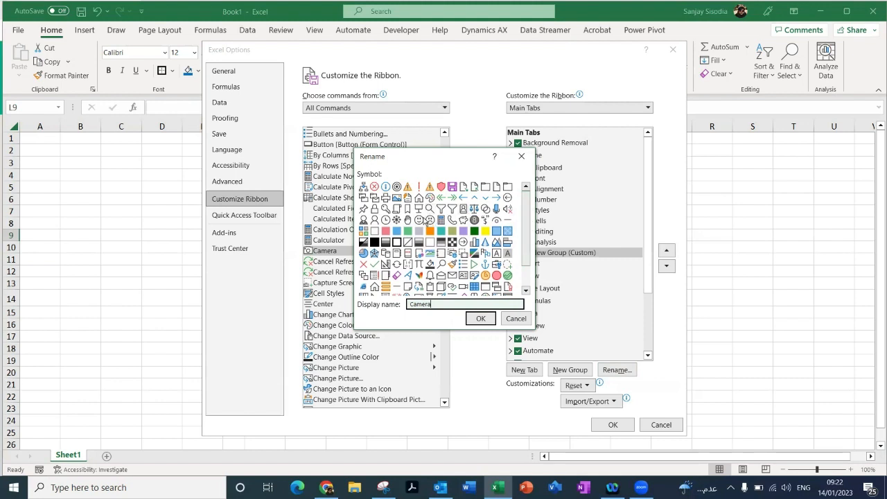
left_click(424, 221)
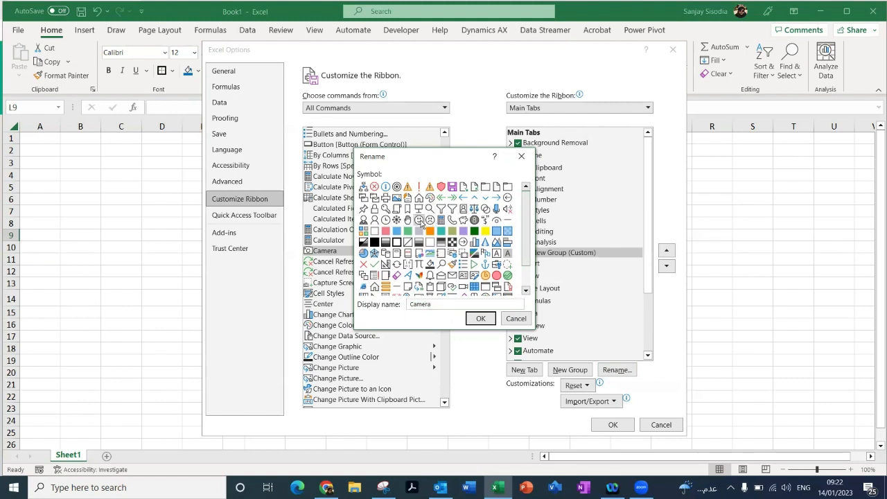
left_click(480, 318)
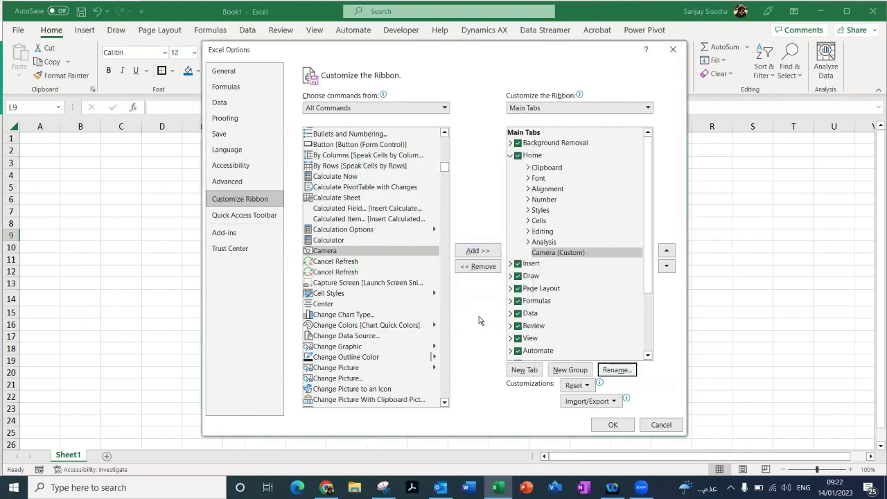
Step: Add the Camera command to the custom Camera group and apply the ribbon changes
left_click(366, 252)
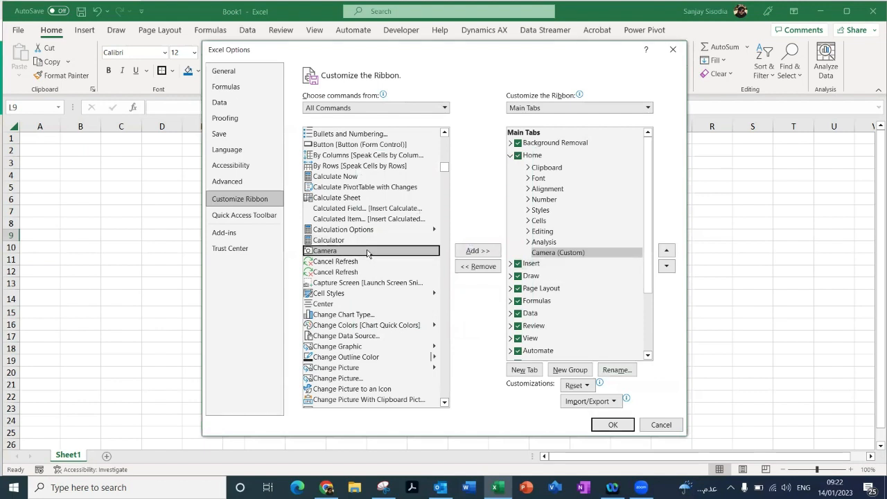
left_click(473, 251)
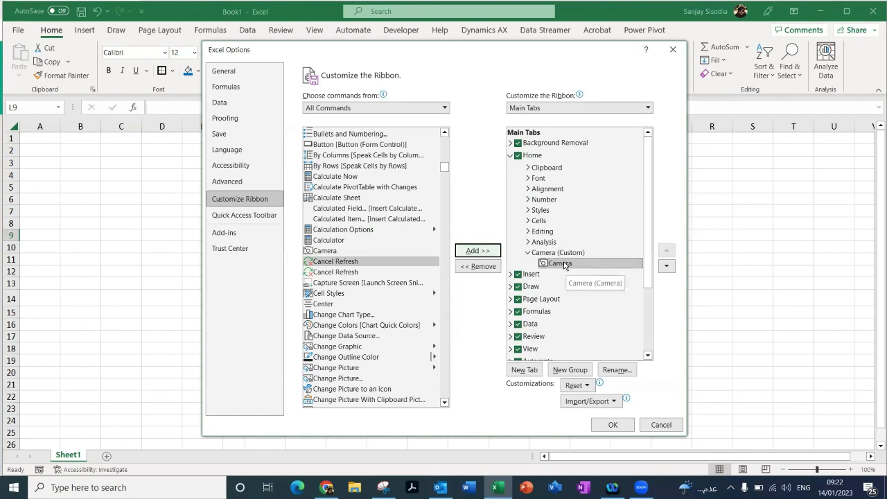
left_click(606, 424)
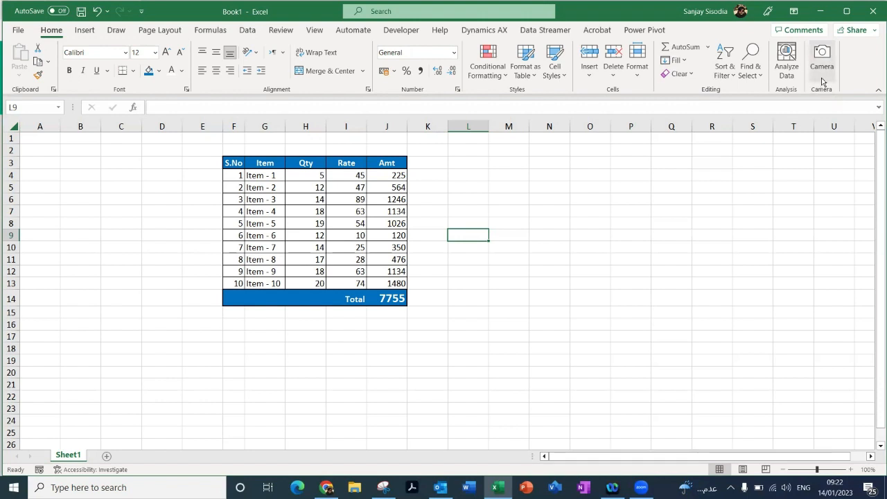
Step: Capture the item table F3:J14 on Sheet1 with the Camera tool
left_click(201, 162)
left_click_drag(232, 162, 398, 297)
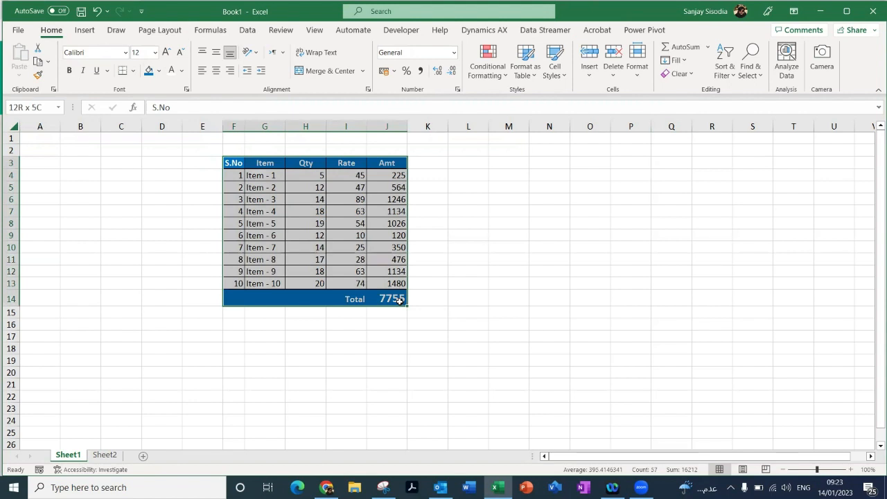
left_click_drag(399, 300, 399, 300)
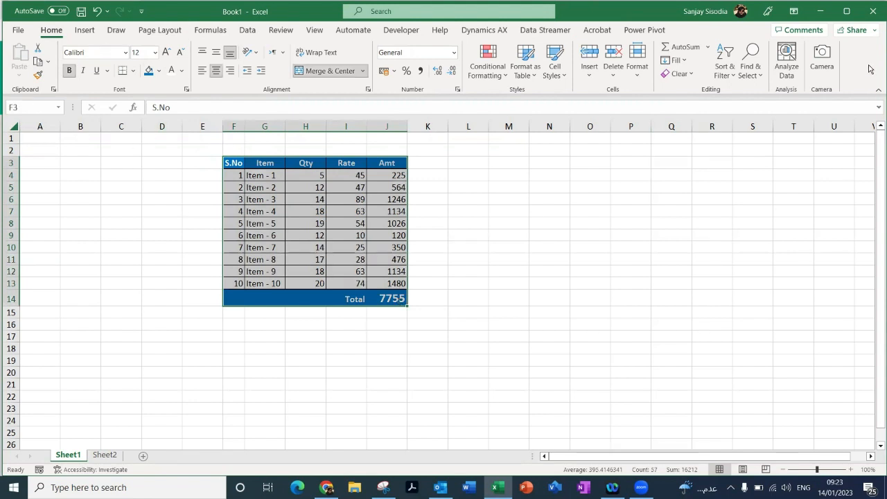
left_click(821, 64)
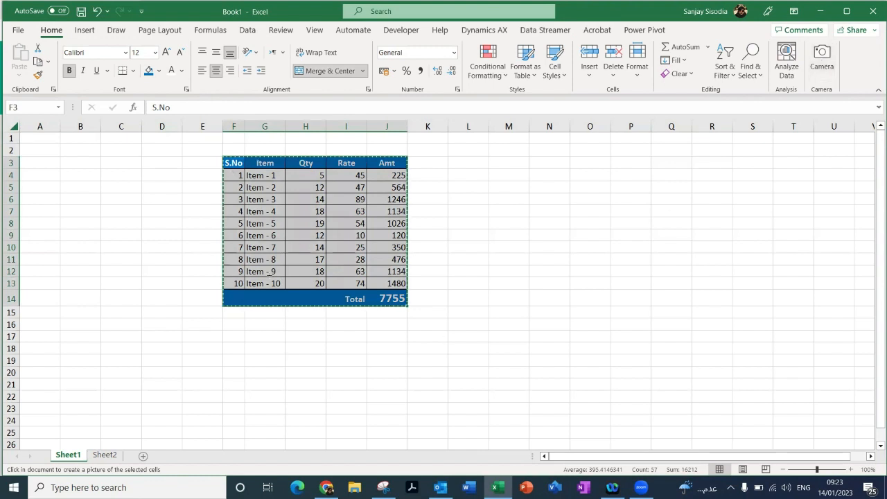
Step: Place the linked table picture on Sheet2 and move it slightly up so its header sits at row 4, starting in column G
left_click(104, 455)
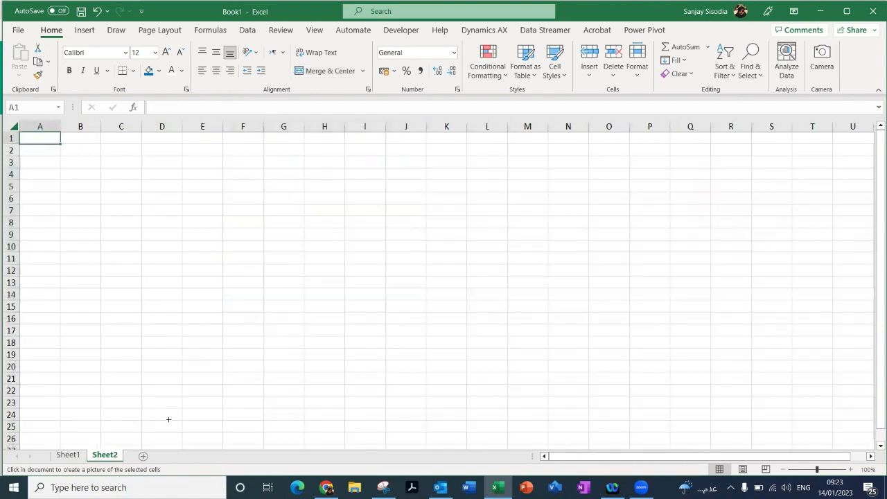
left_click(279, 185)
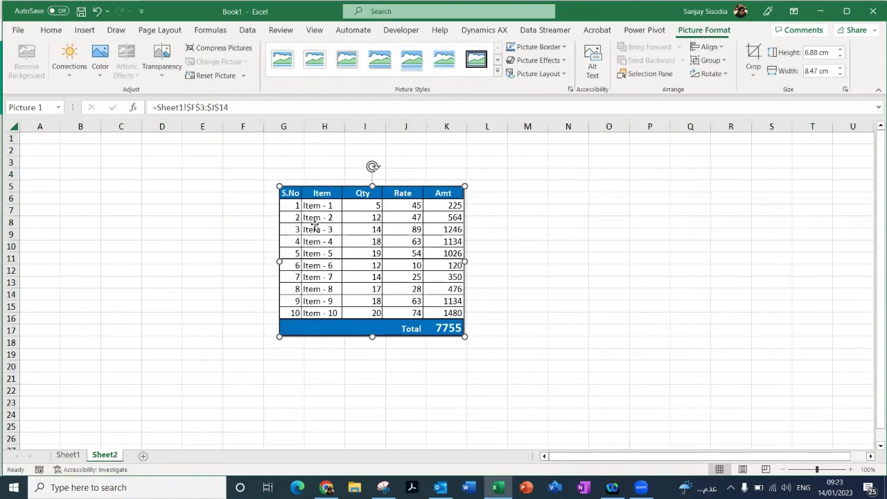
left_click(519, 282)
left_click_drag(374, 198, 383, 177)
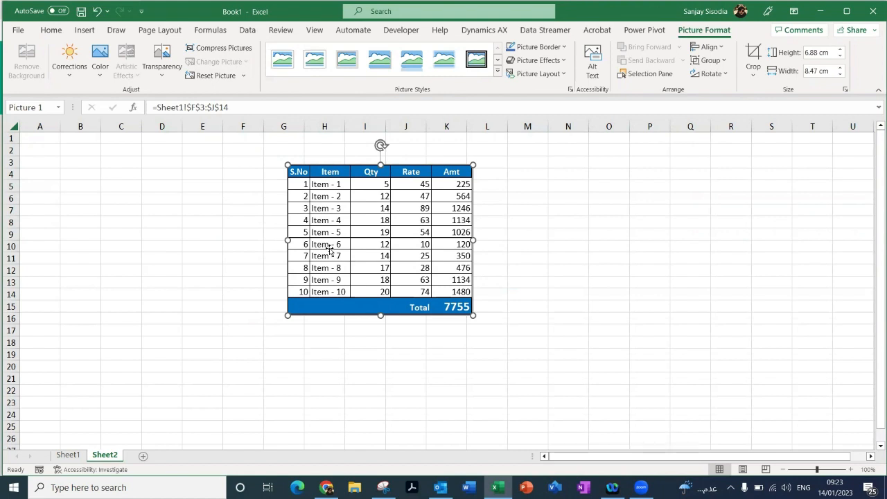
Step: Set the quantity of Item - 1 in cell H4 on Sheet1 to 15
left_click(71, 457)
left_click(315, 177)
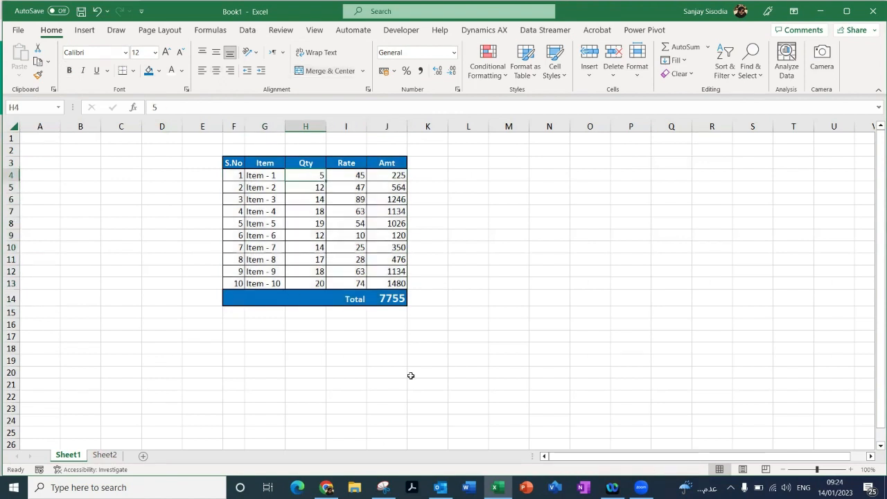
type("15")
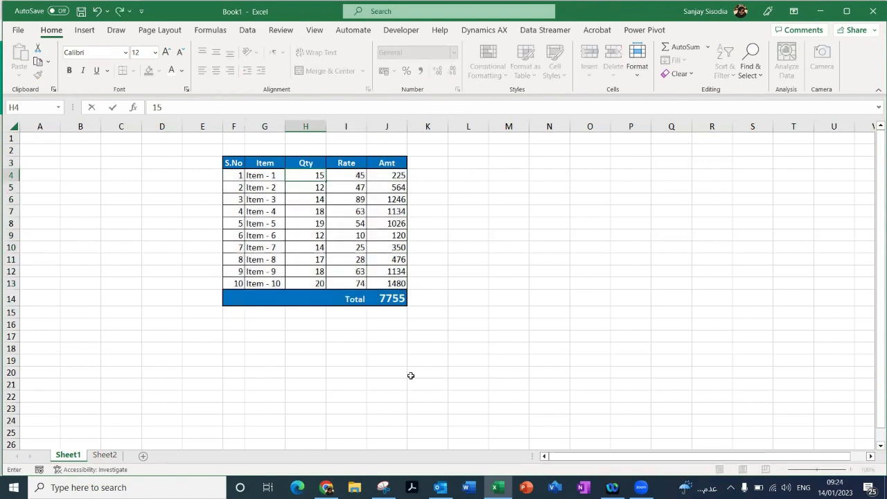
key("Return")
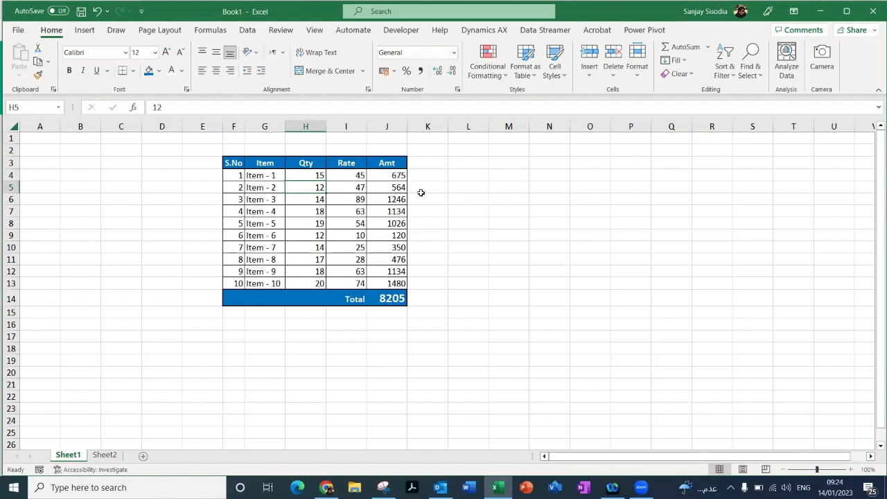
Step: Check the linked picture on Sheet2, and set the quantity of Item - 10 in cell H13 on Sheet1 to 40
left_click(105, 454)
key("Escape")
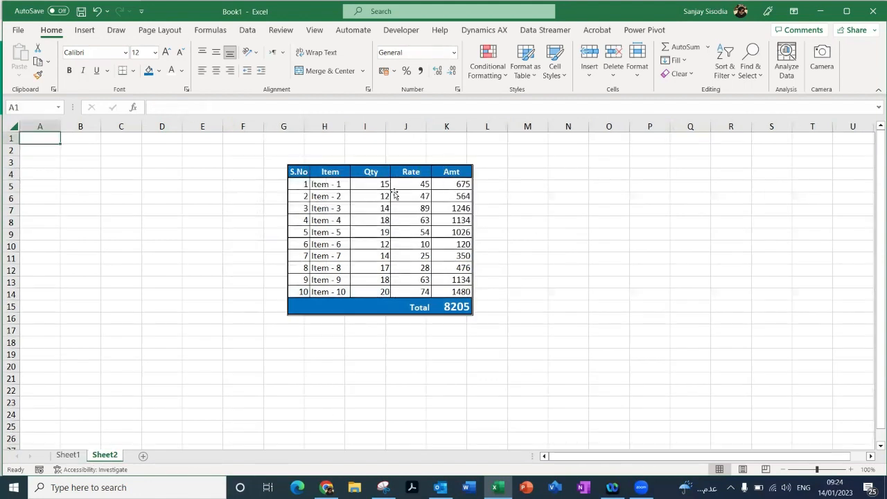
left_click(57, 457)
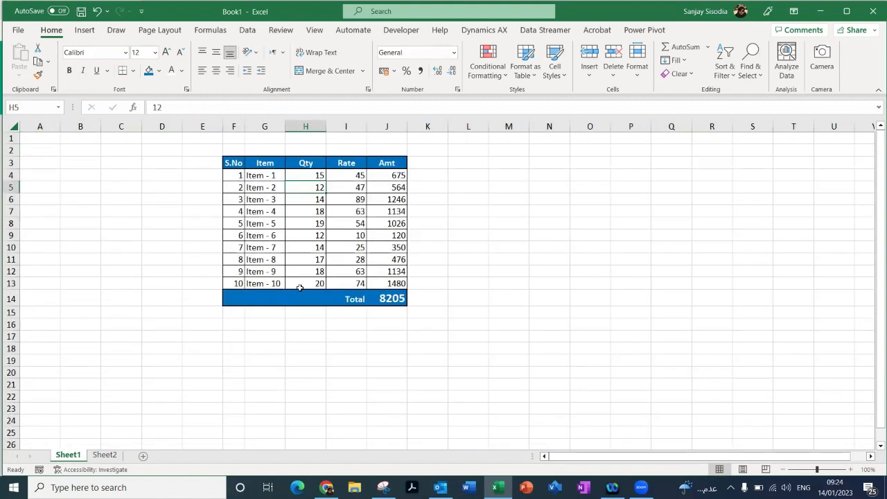
left_click(312, 281)
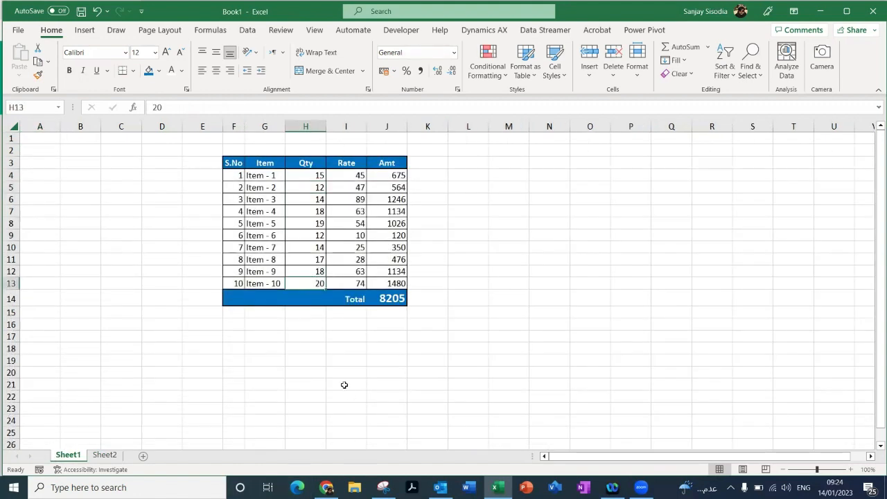
type("40")
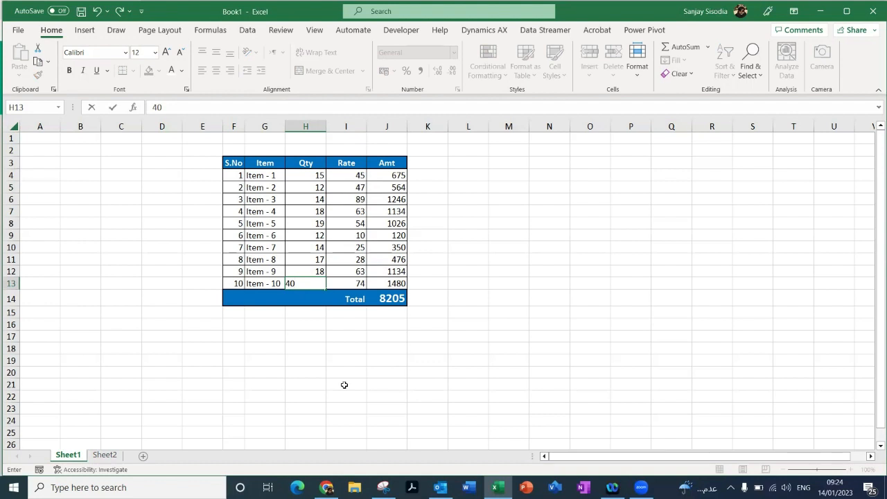
key("Return")
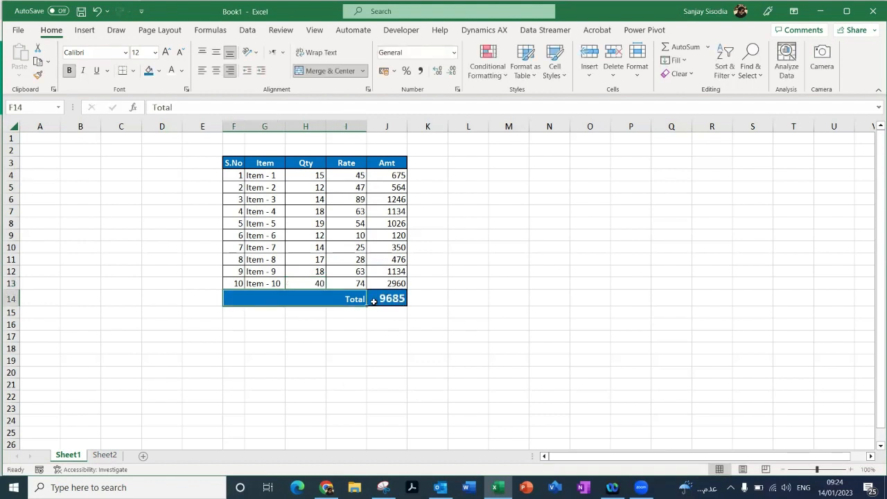
Step: Move the linked table picture on Sheet2 to start at cell E3 and resize it to end around cell I15
left_click(105, 454)
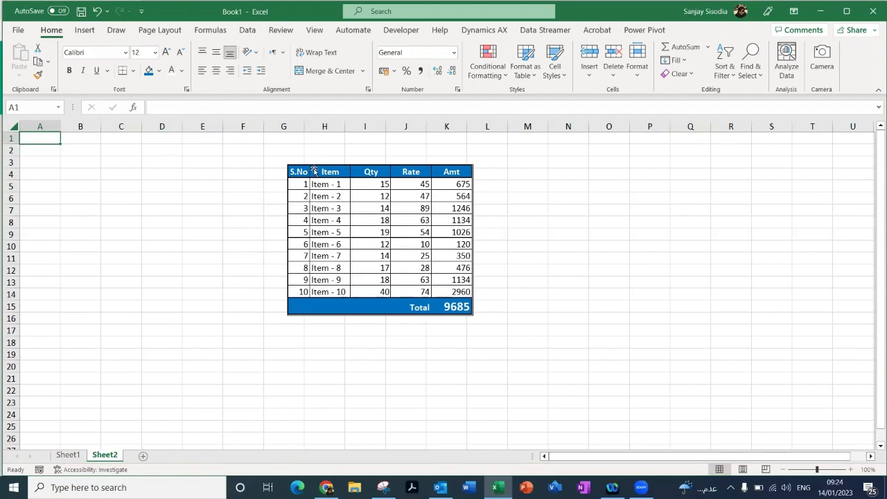
left_click_drag(313, 171, 180, 144)
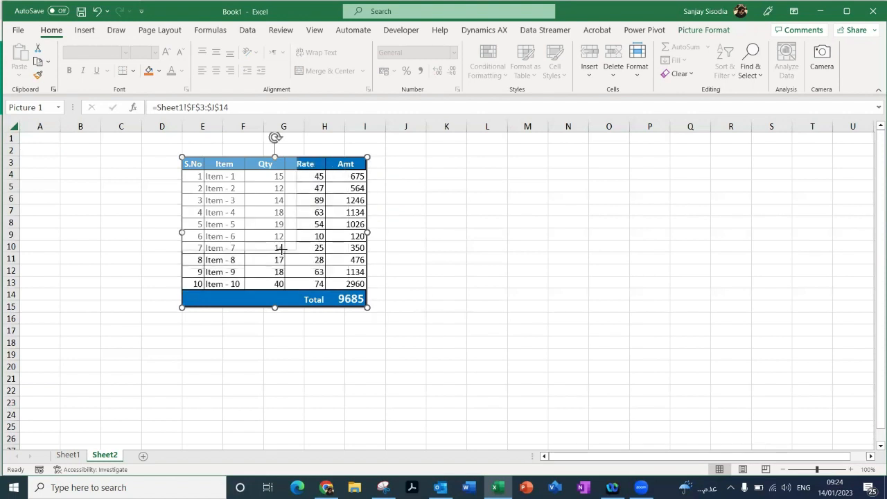
left_click_drag(281, 249, 525, 423)
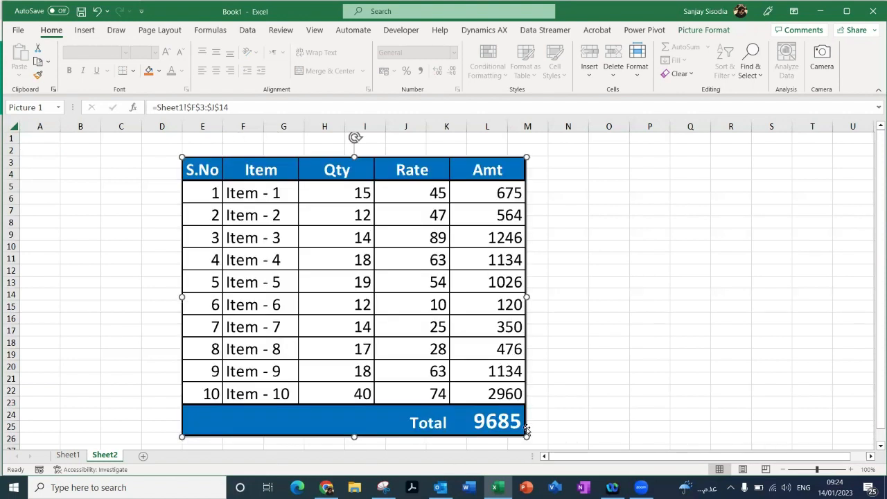
left_click_drag(527, 436, 371, 309)
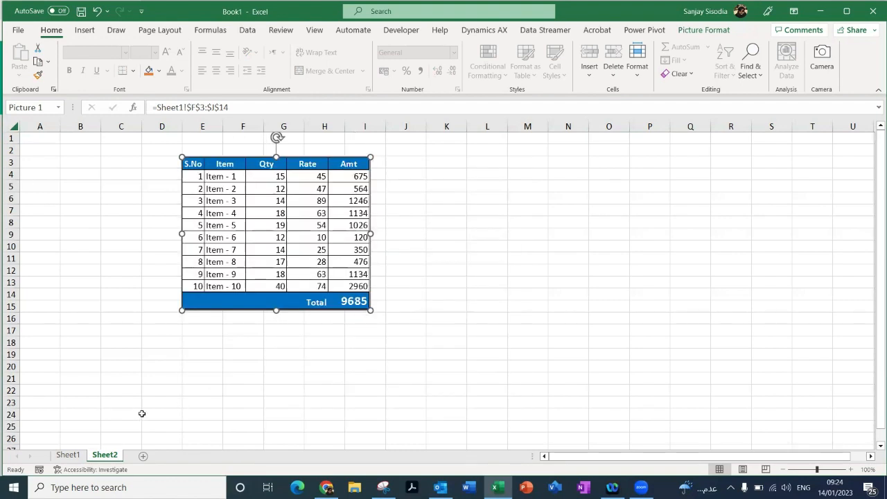
Step: Set the rate of Item - 4 in cell I7 on Sheet1 to 100 and check the linked picture on Sheet2
left_click(64, 456)
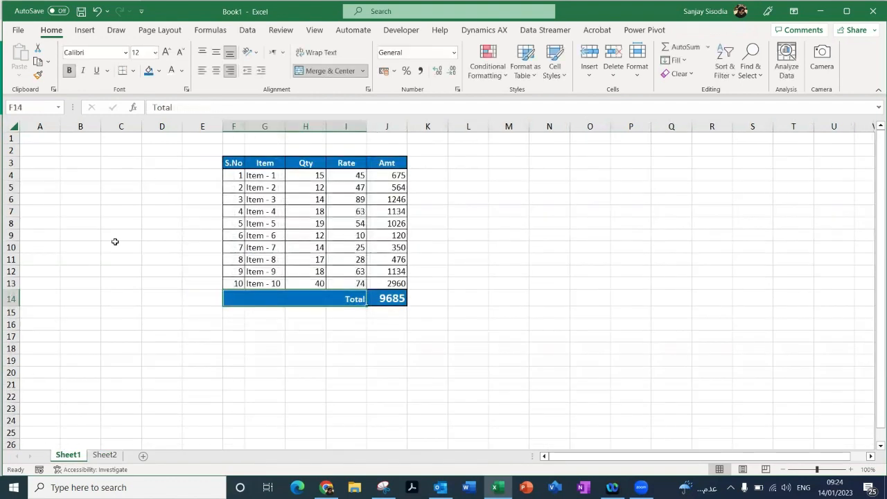
left_click(105, 455)
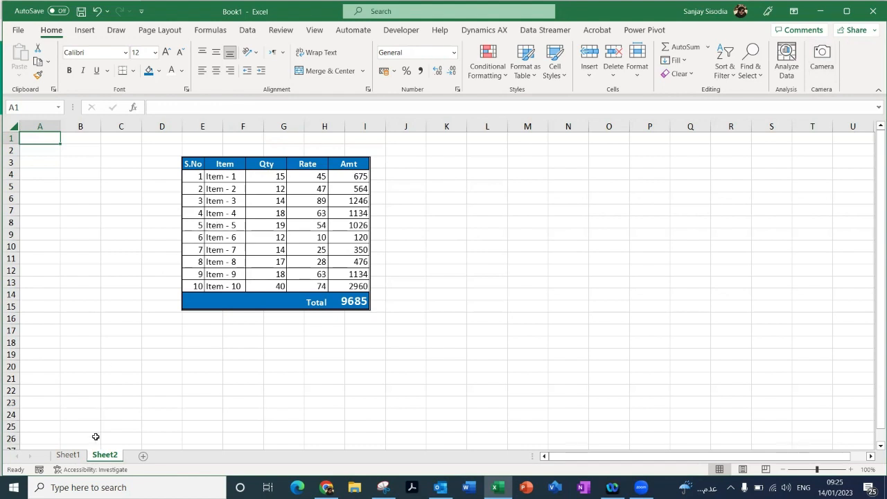
left_click(68, 455)
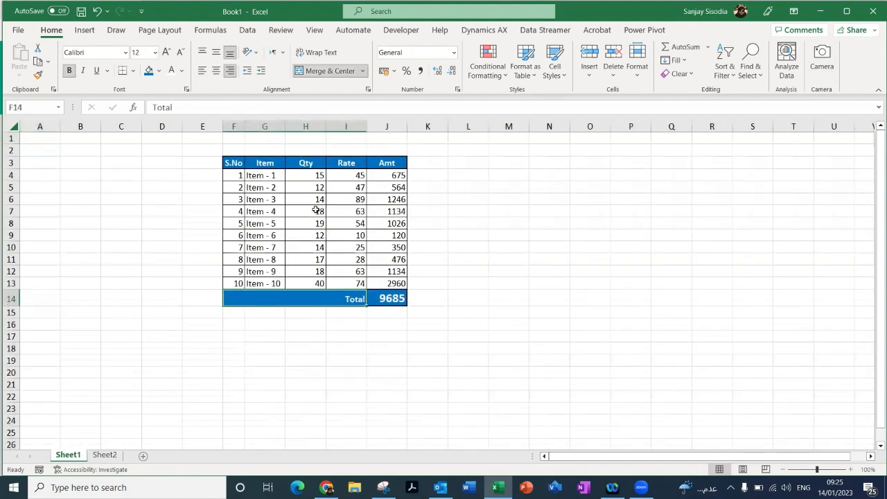
left_click(340, 212)
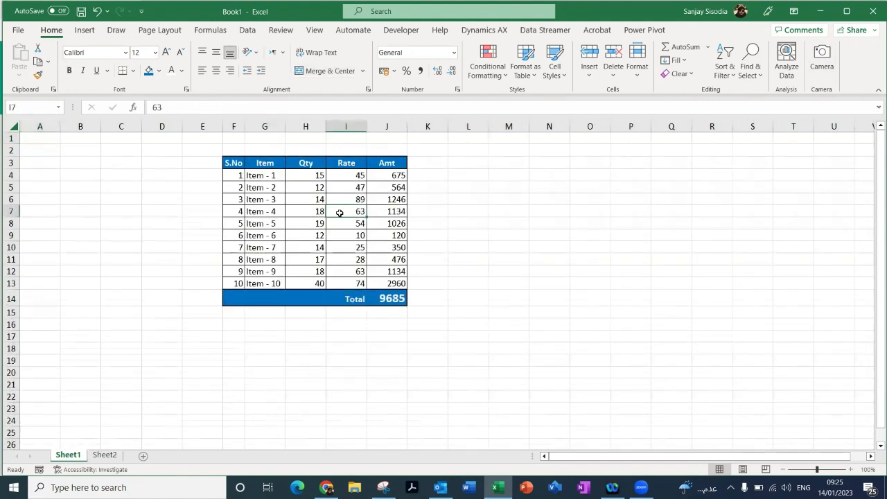
type("100")
key("Return")
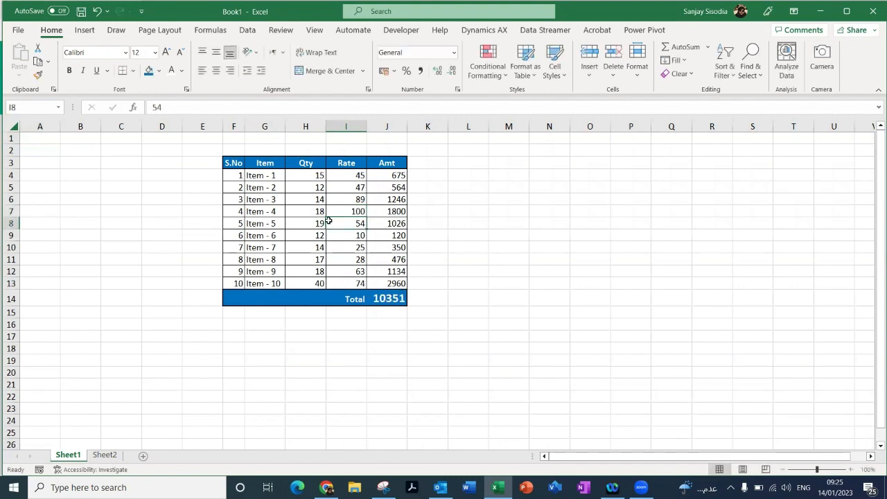
left_click(106, 455)
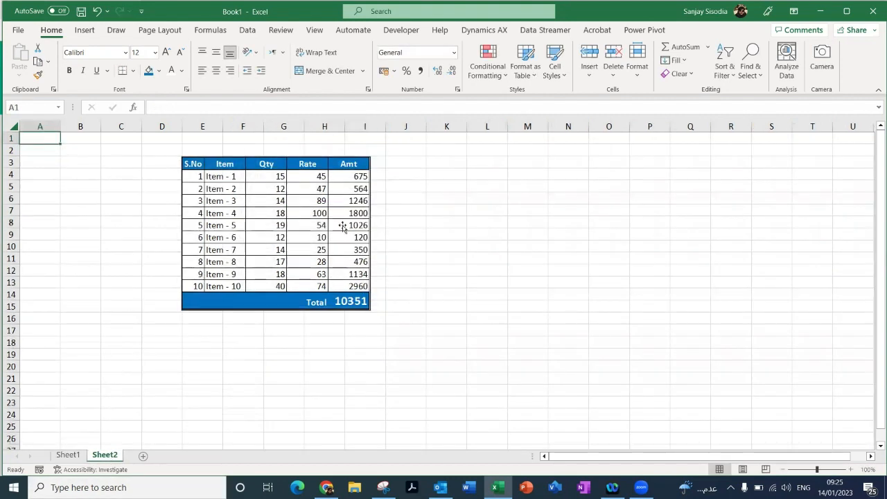